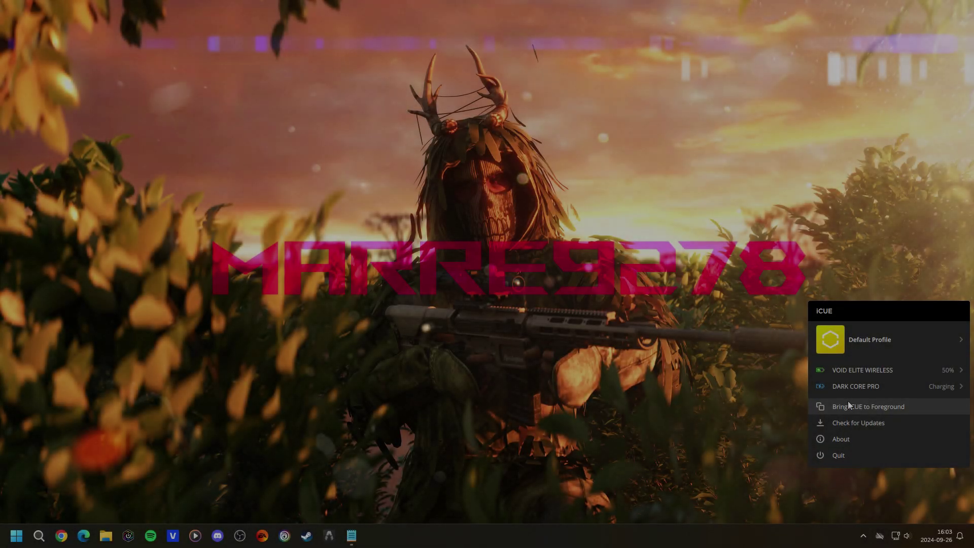
Check the iCUE app's empty notifications list and close the iCUE window.
click(848, 404)
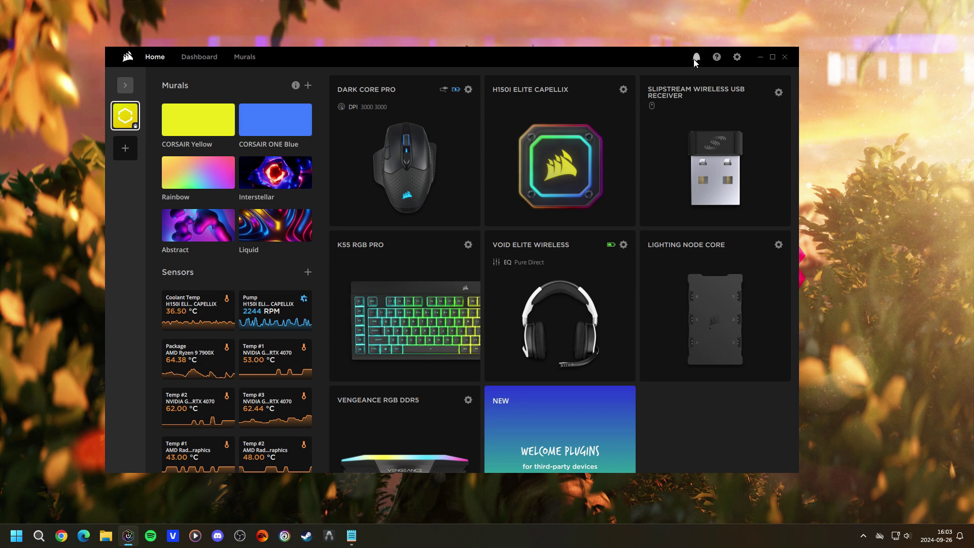
click(695, 59)
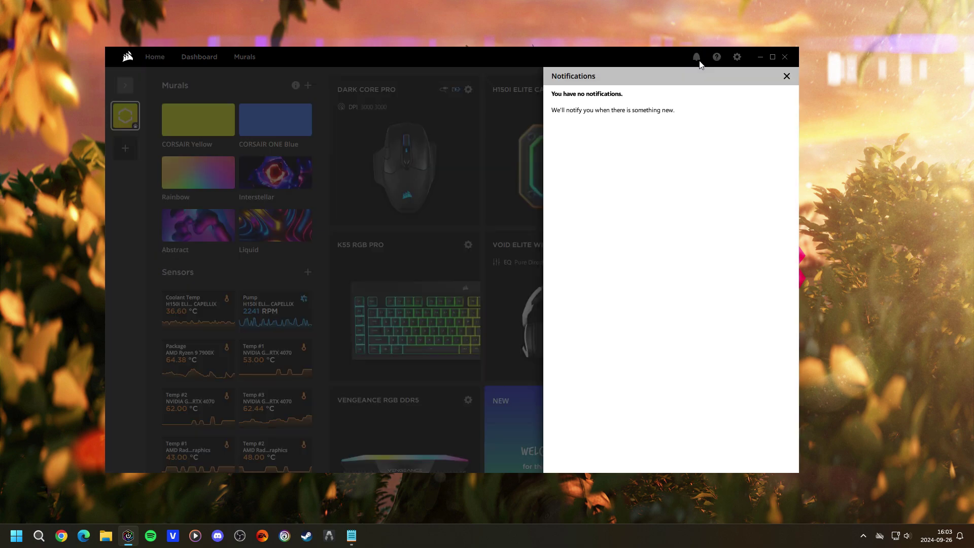
click(787, 77)
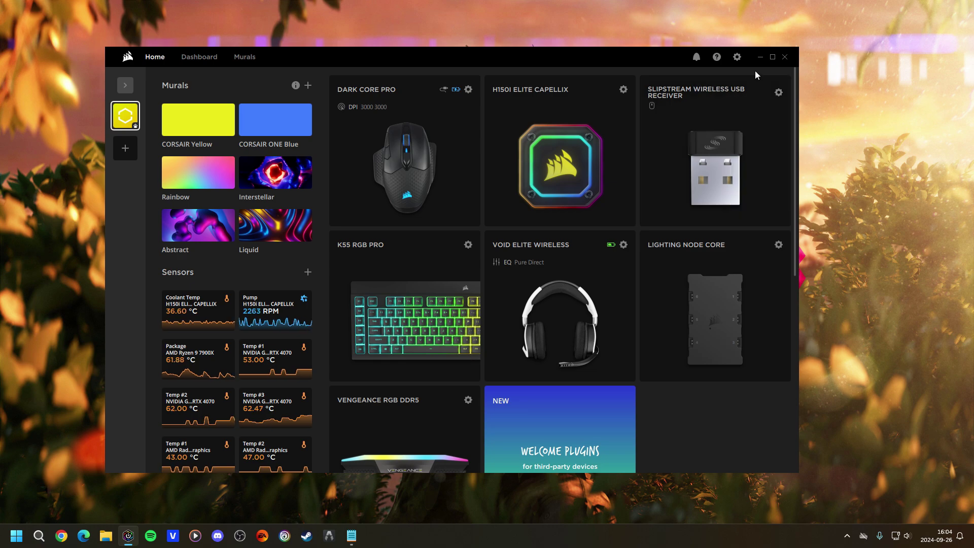
click(784, 57)
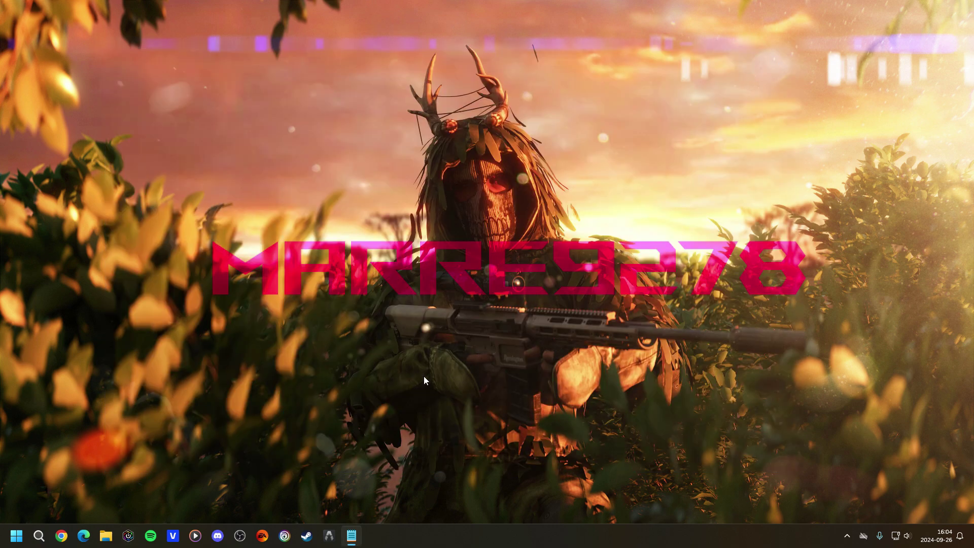
Launch Command Prompt from Start search, then close it since it lacks admin rights.
click(16, 528)
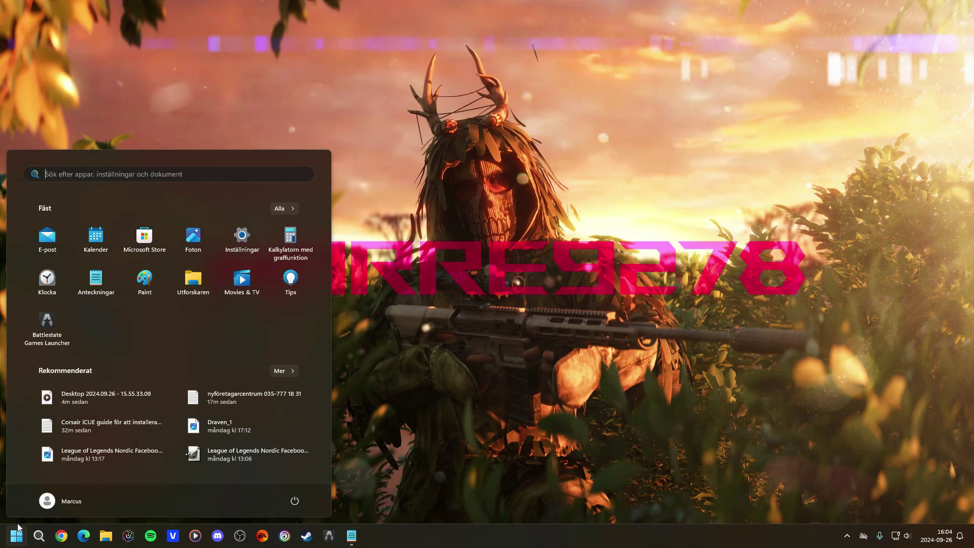
text(kommando)
key(Return)
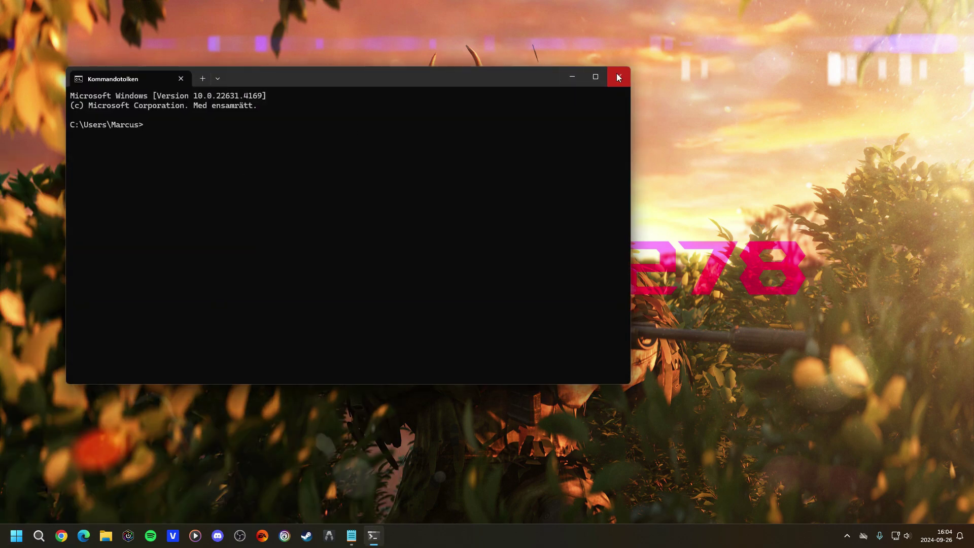
click(618, 77)
Relaunch Kommandotolken with Kör som administratör and approve the UAC prompt.
click(26, 532)
text(k)
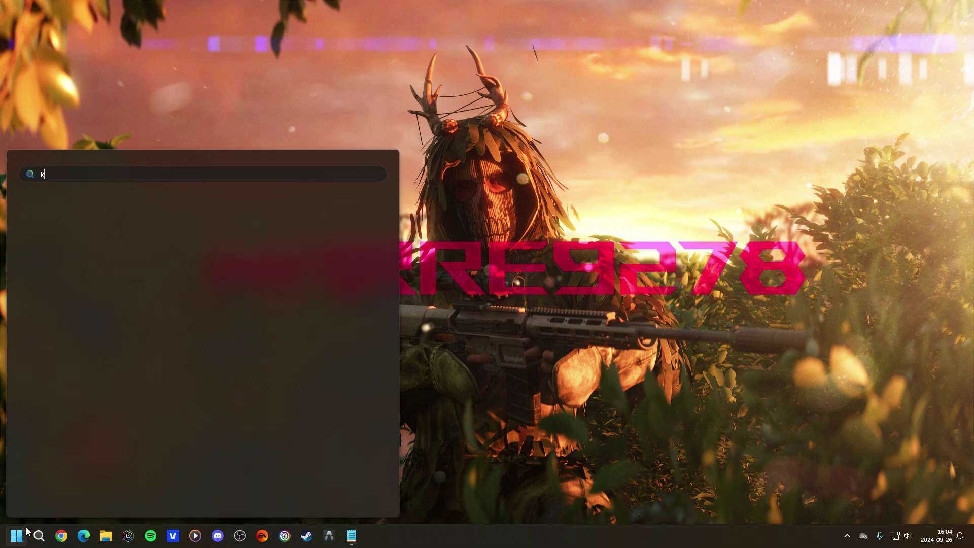
text(omma)
right_click(69, 257)
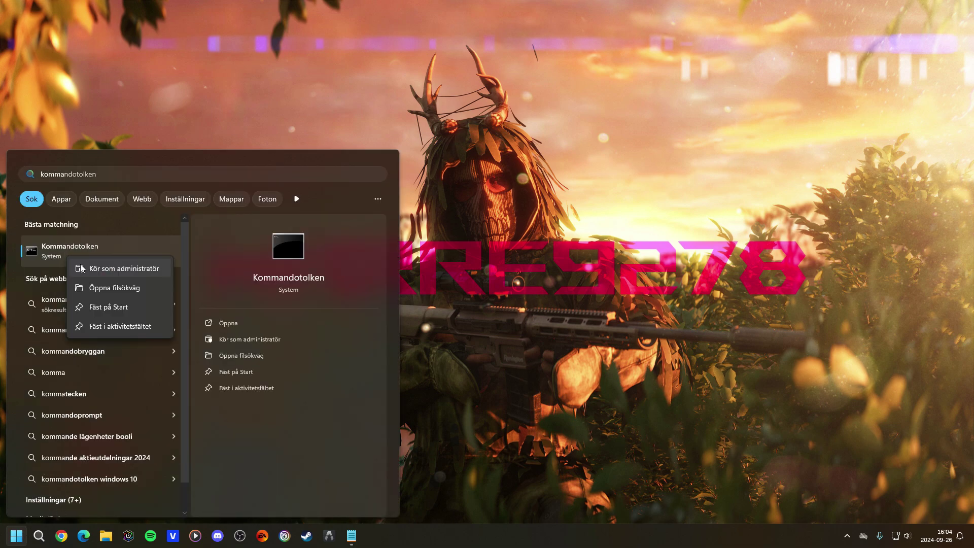
click(114, 268)
click(539, 346)
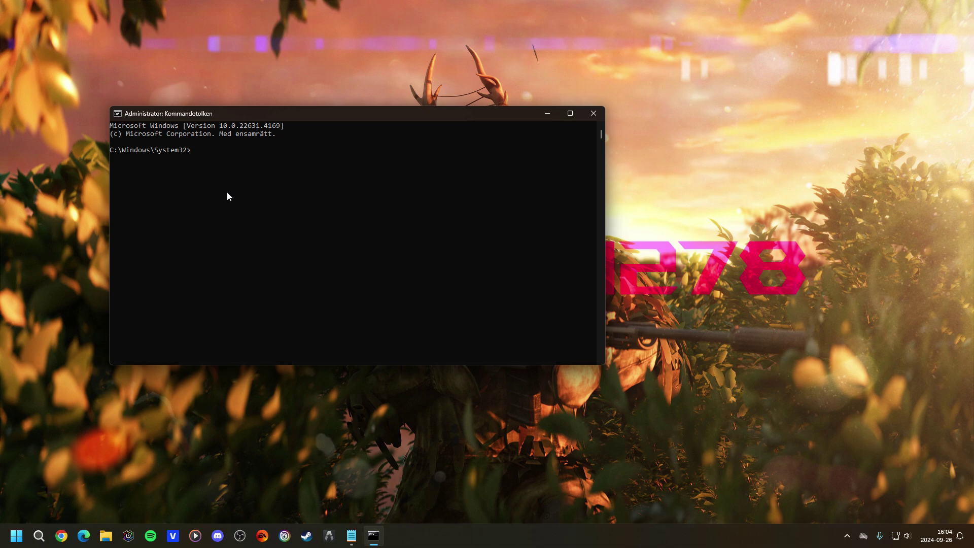
text(CD\)
Change directory to C:\Program Files\Corsair\Corsair iCUE5 Software, fixing a path typo.
key(Return)
text(CD)
text( C:)
text(\)
text(Pr)
text(ogram)
text( Files\Co)
text(rsair\Corsair)
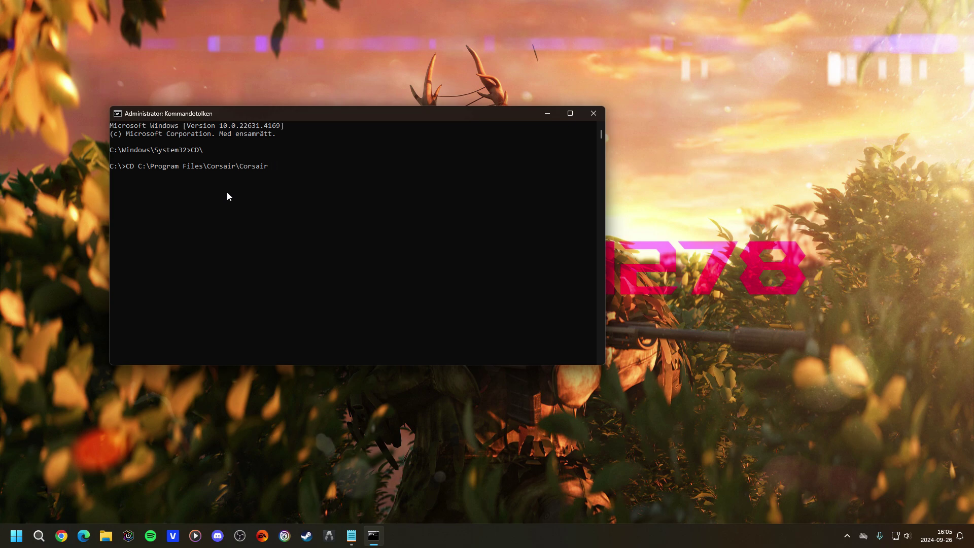
text( iCUE 5)
key(BackSpace)
key(BackSpace)
text(5 S)
text(oftware)
key(Return)
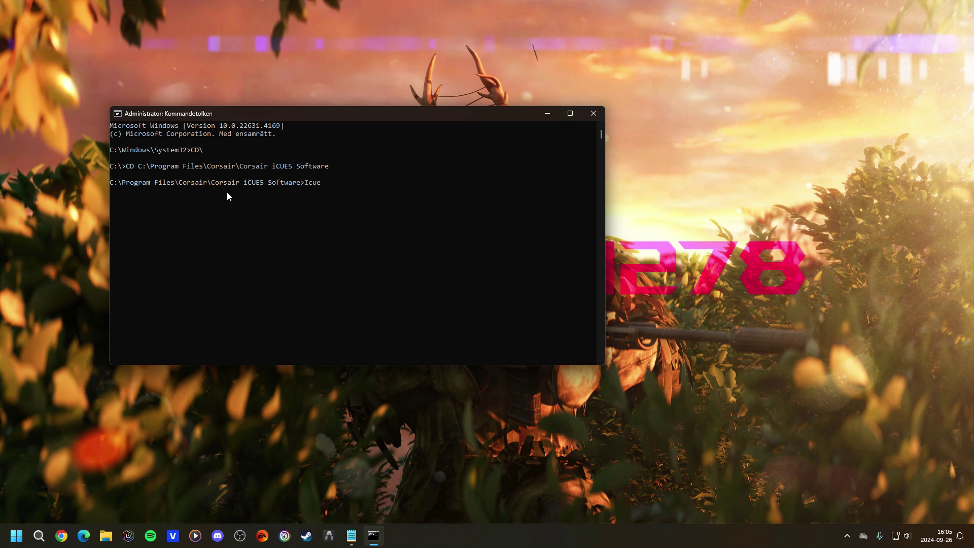
Run icue-uninstaller -a uninstall with a lowercase first letter, then close the Command Prompt.
key(BackSpace)
text(icue-)
text(uninstaller -)
text(a u)
text(ninst)
text(all)
key(Return)
click(591, 119)
Browse File Explorer to C:\Program\Corsair.
click(106, 536)
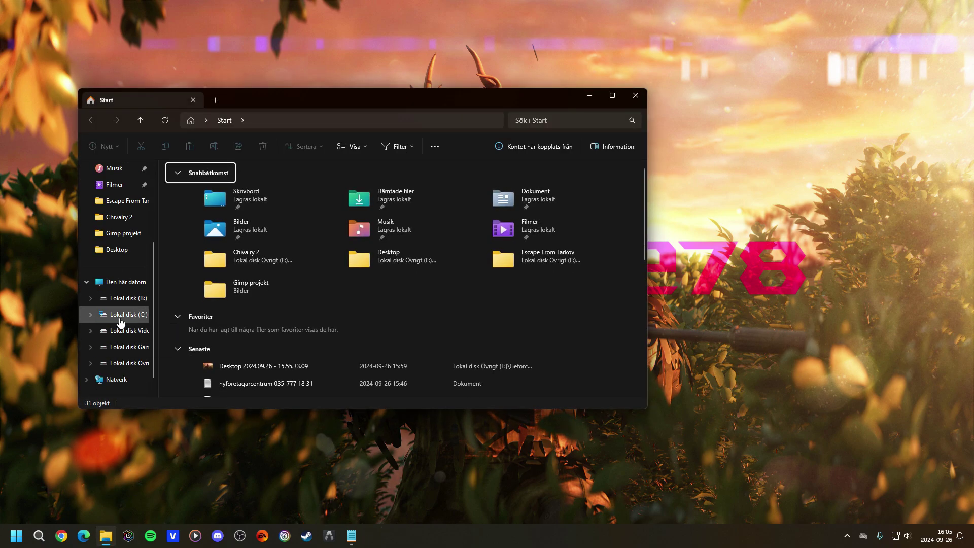
click(119, 314)
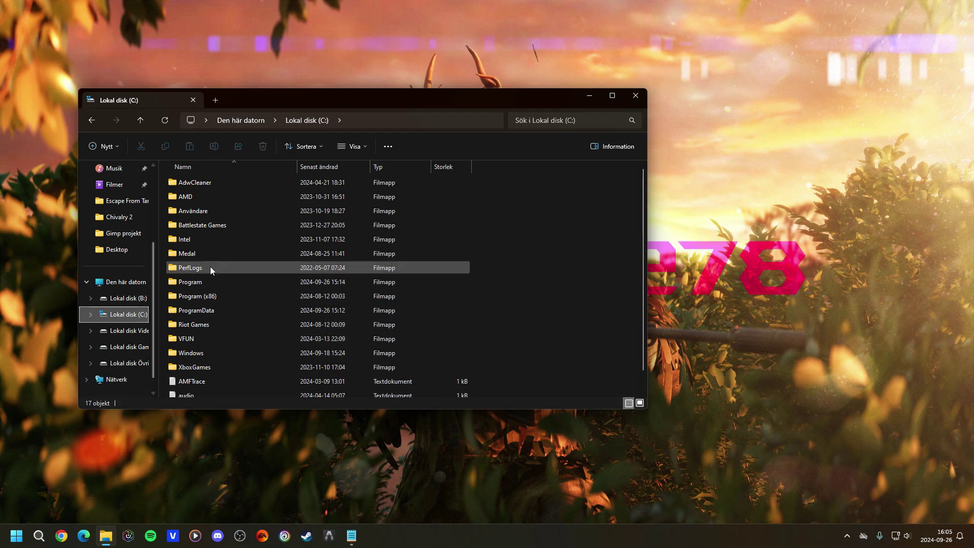
double_click(194, 284)
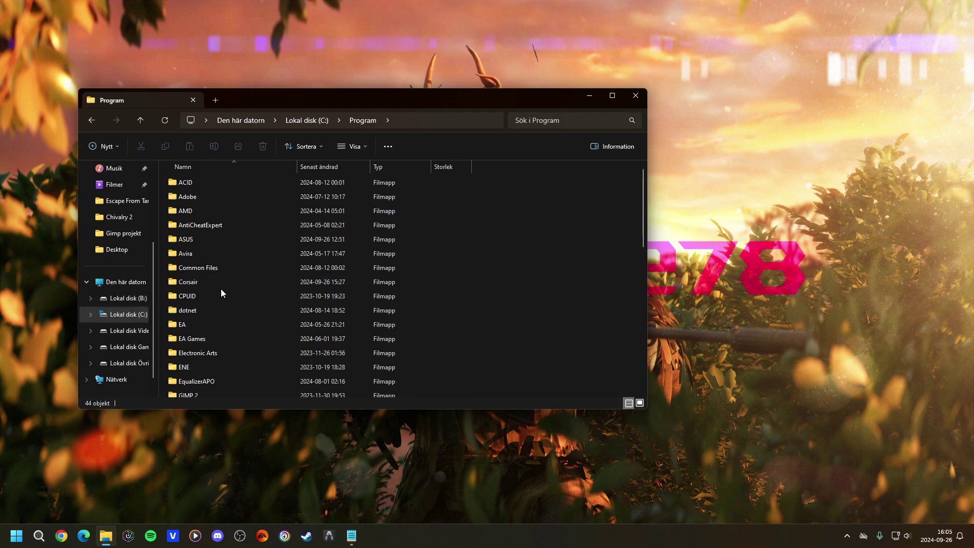
double_click(204, 282)
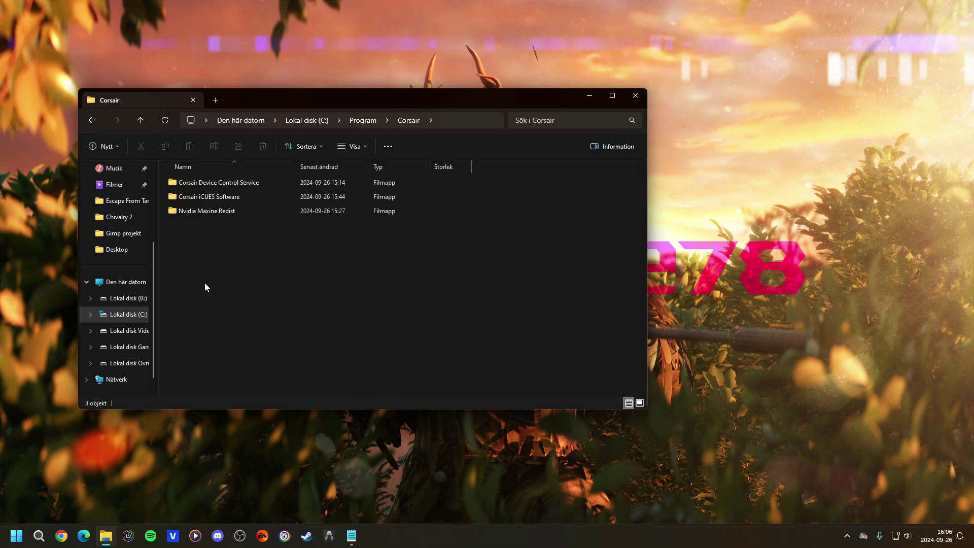
Bring up the context menu on Corsair iCUE5 Software, then close Explorer without deleting.
click(205, 199)
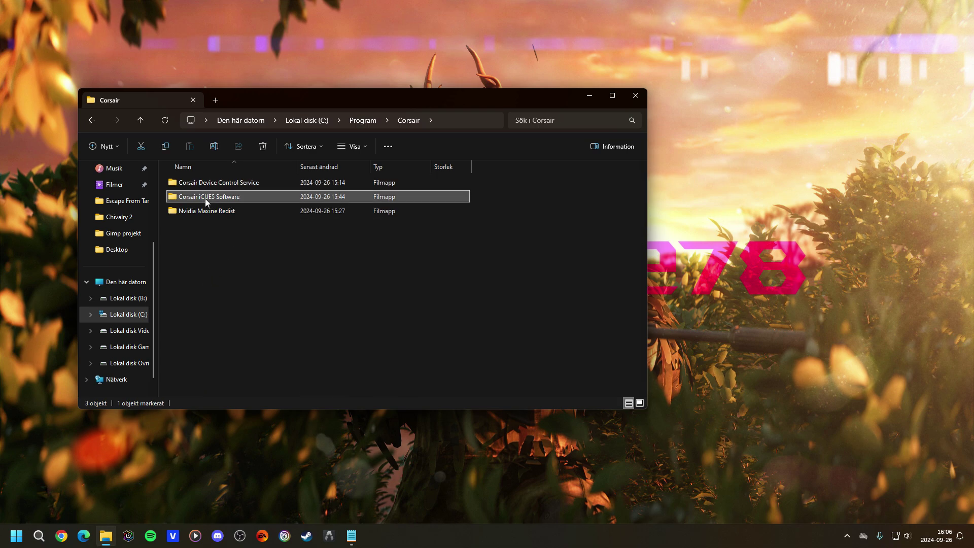
right_click(209, 200)
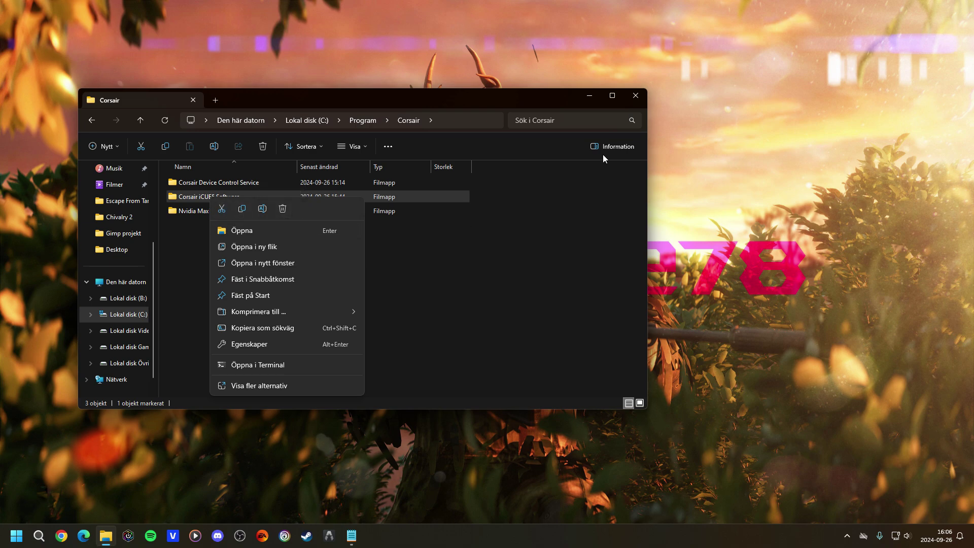
click(634, 89)
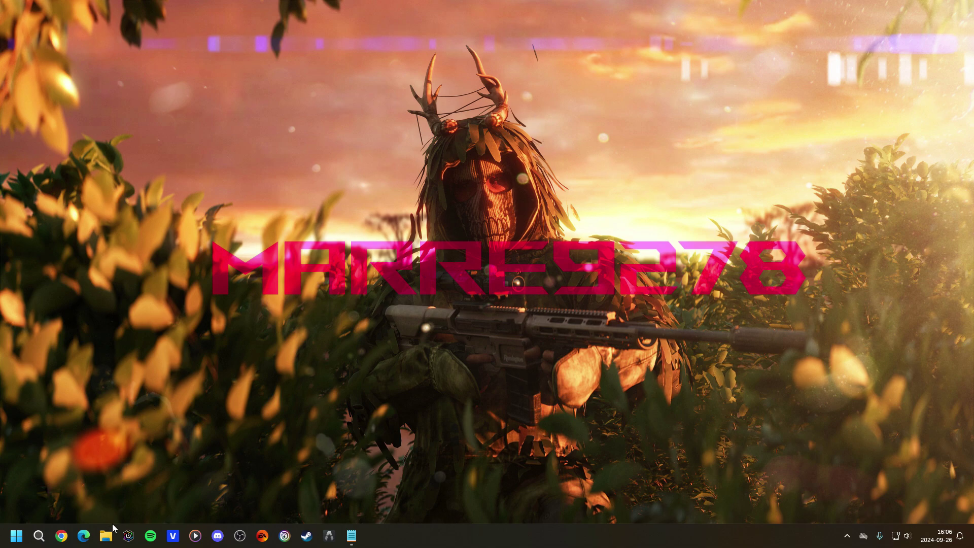
Launch the Install iCUE (3) installer from the Downloads folder.
click(106, 534)
click(121, 236)
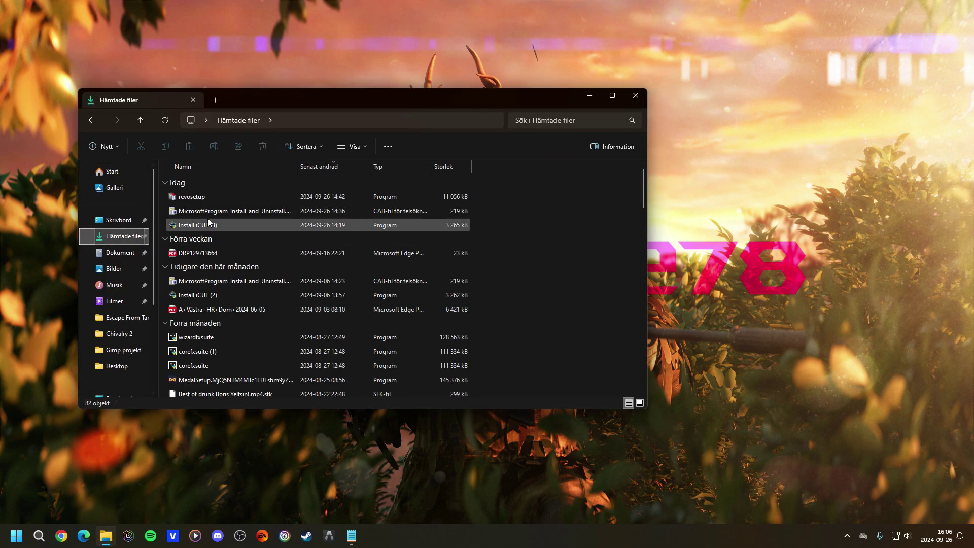
double_click(192, 226)
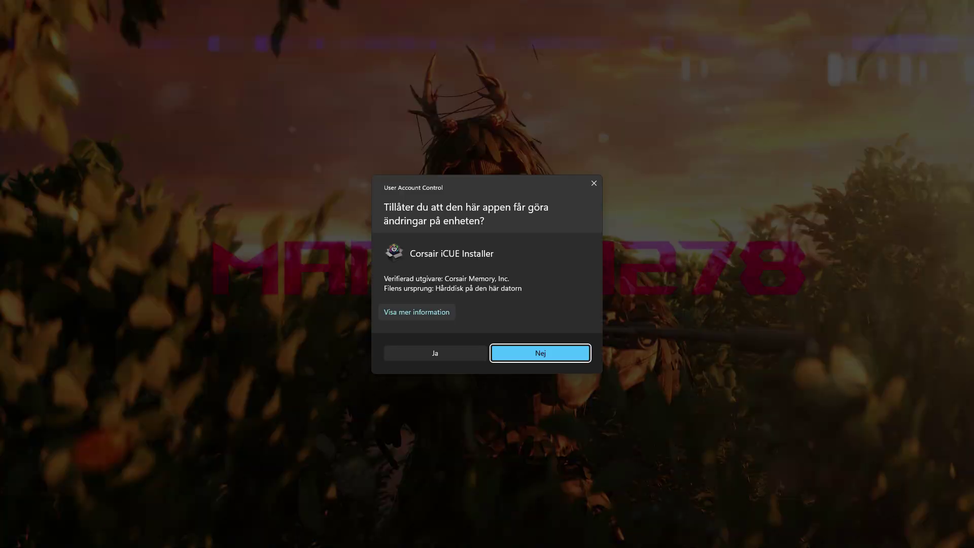
Approve UAC and continue past the English language screen to the open/repair/uninstall options.
click(404, 354)
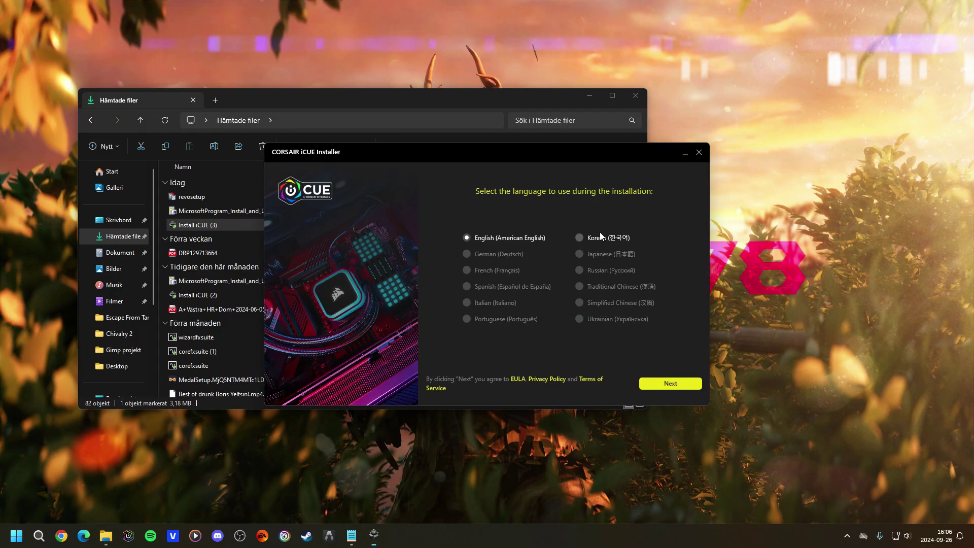
click(662, 380)
click(634, 105)
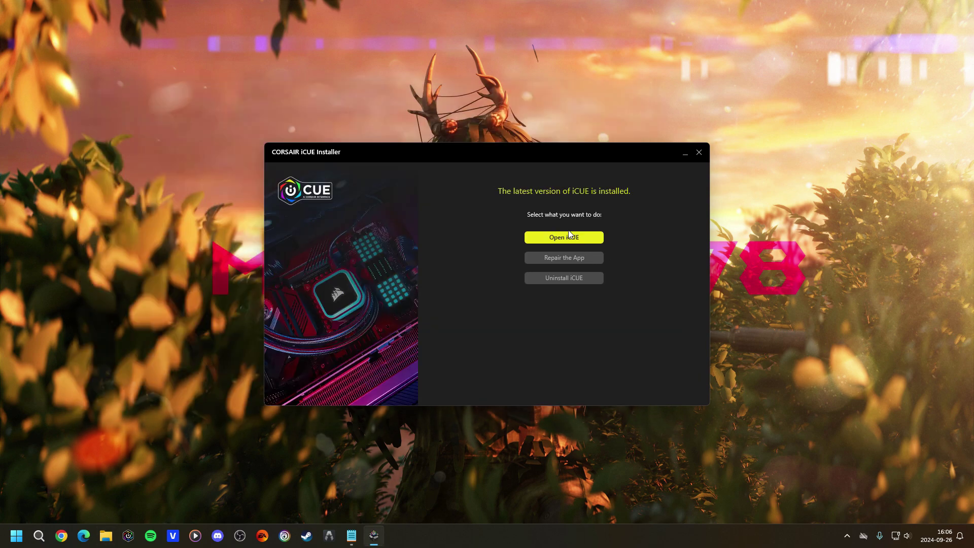